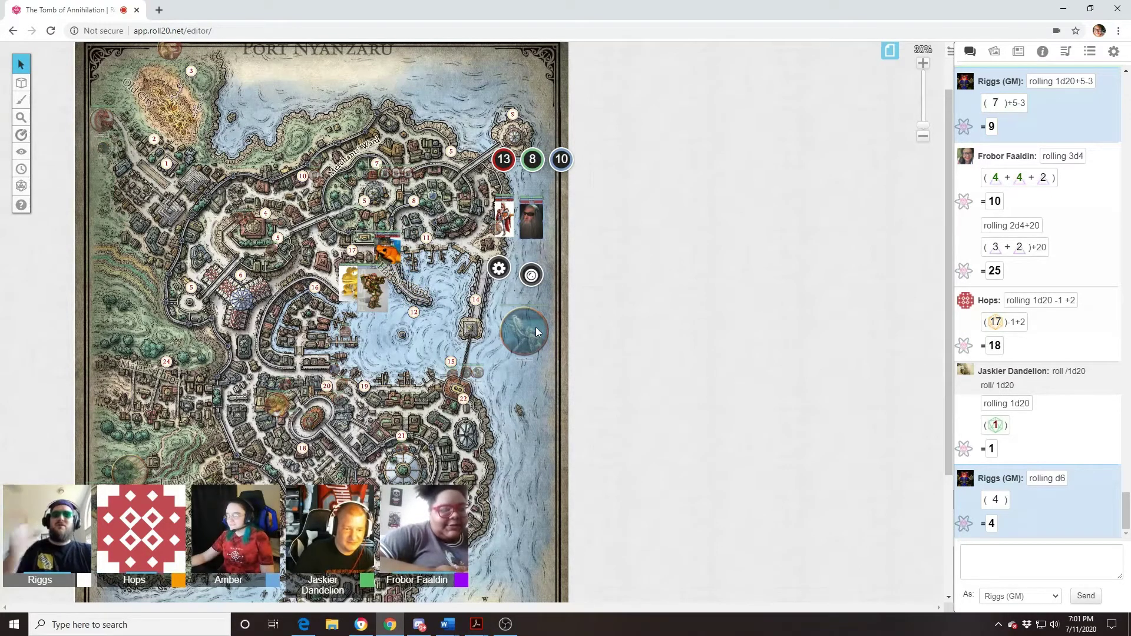
# Step: On the GM Info Overlay layer, drag the dragon turtle token into the harbour
pyautogui.click(491, 318)
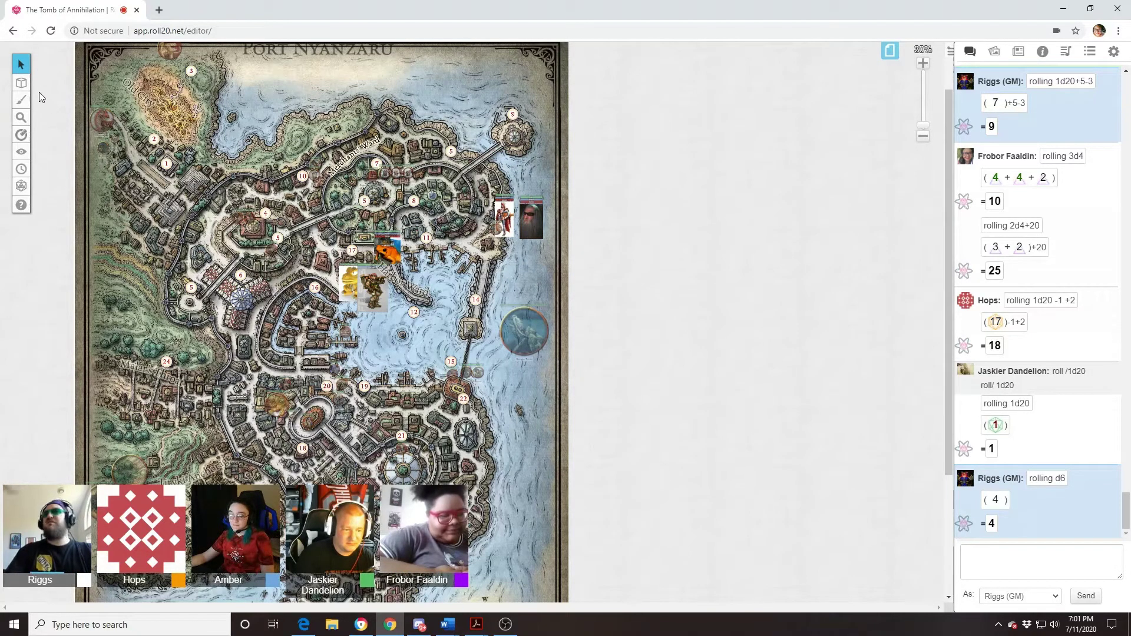
pyautogui.click(22, 82)
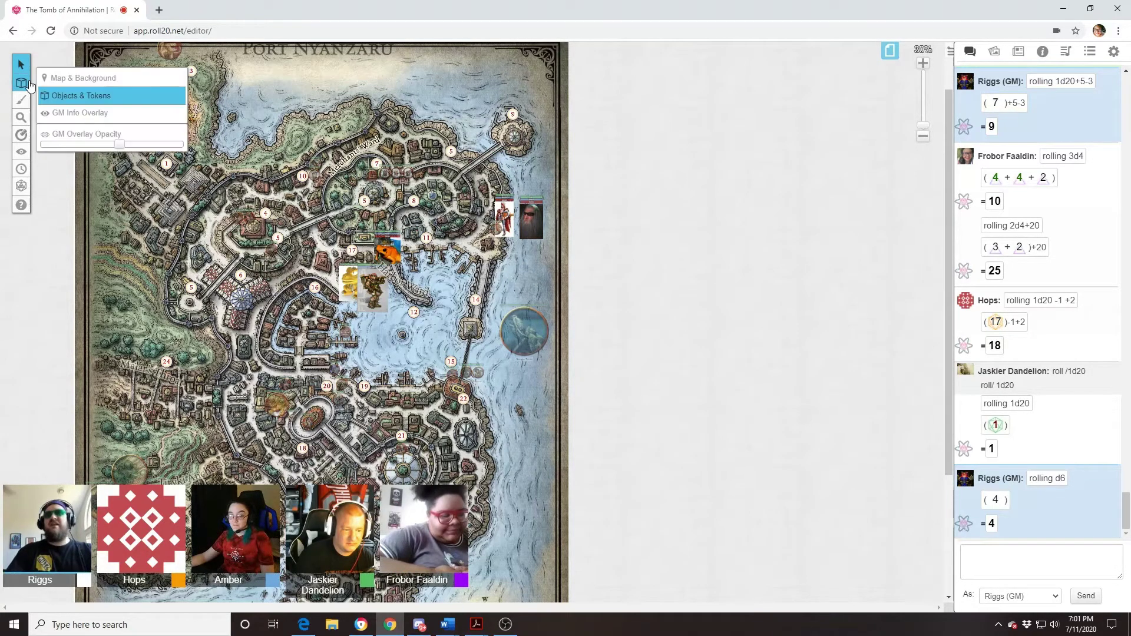
pyautogui.click(71, 114)
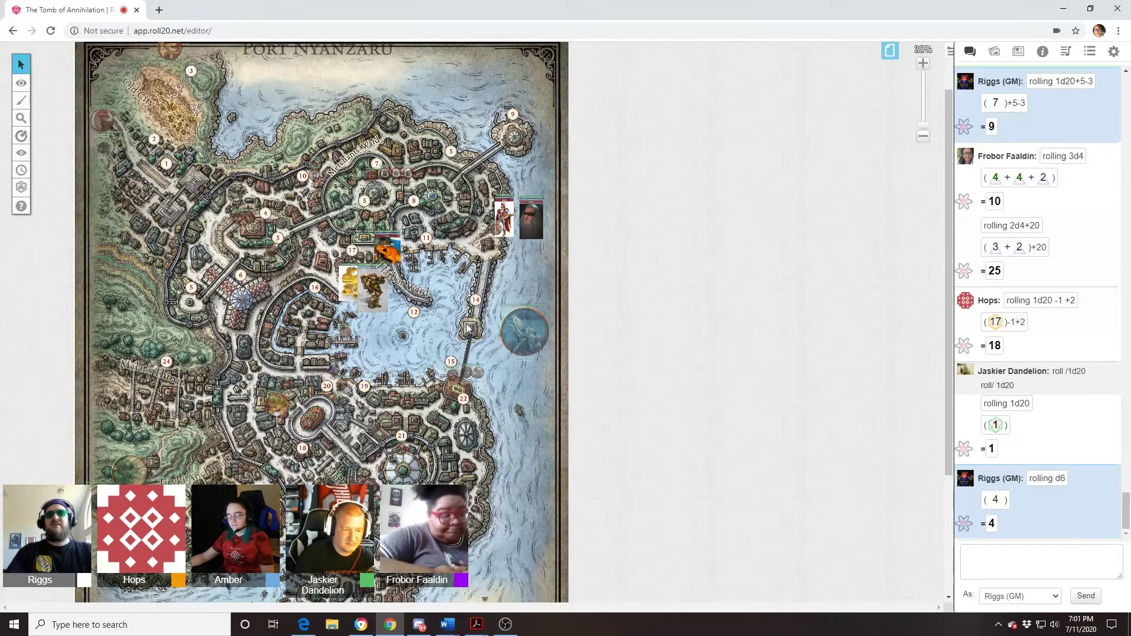
pyautogui.click(522, 332)
pyautogui.moveTo(492, 326); pyautogui.dragTo(464, 301)
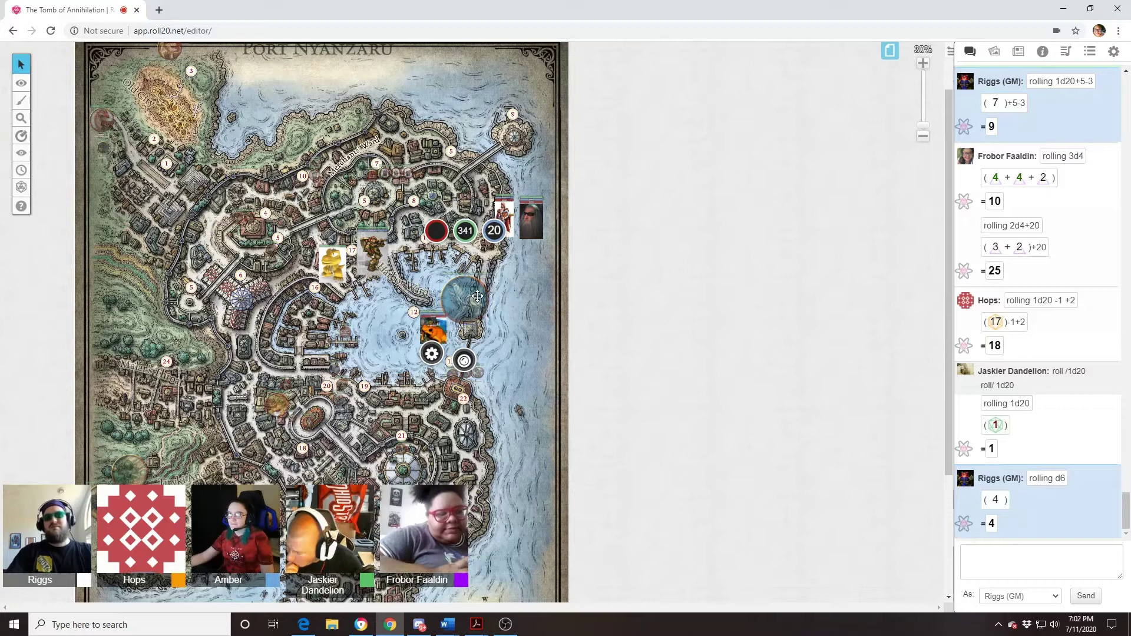
# Step: Nudge the dragon turtle token within the harbour and send it to the Token Layer
pyautogui.moveTo(466, 299); pyautogui.dragTo(458, 294)
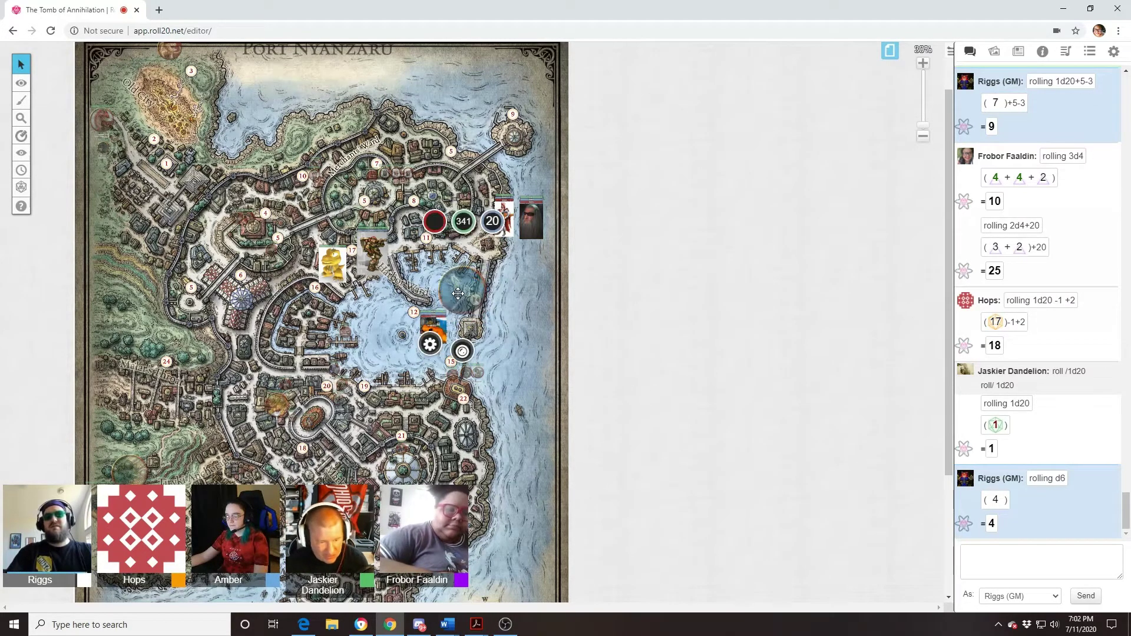
pyautogui.rightClick(458, 294)
pyautogui.moveTo(478, 288)
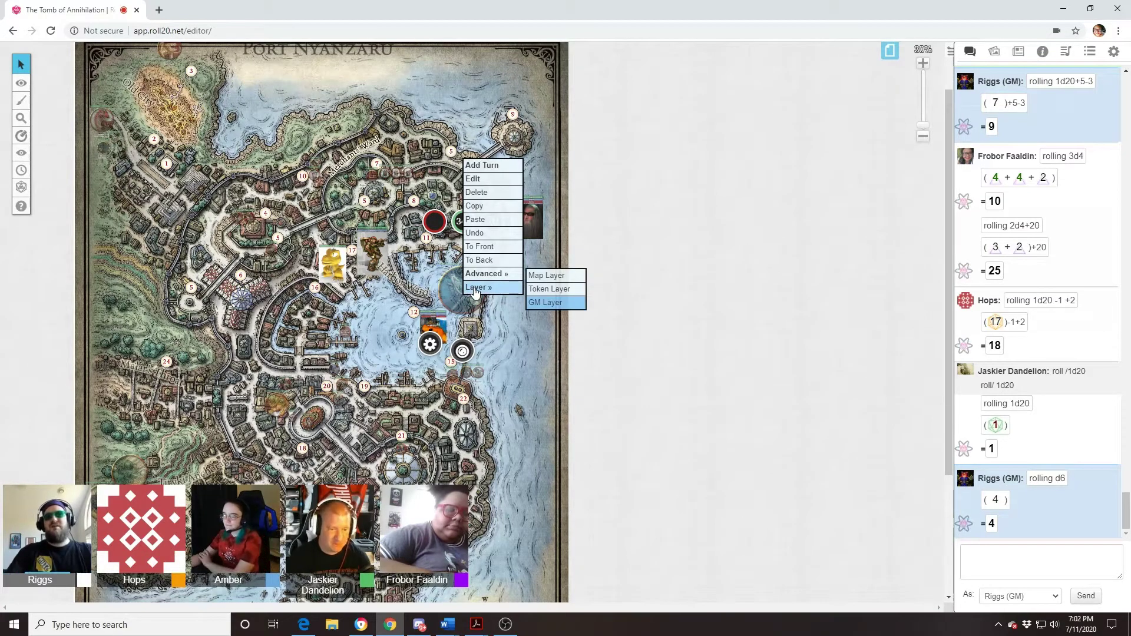
pyautogui.click(548, 288)
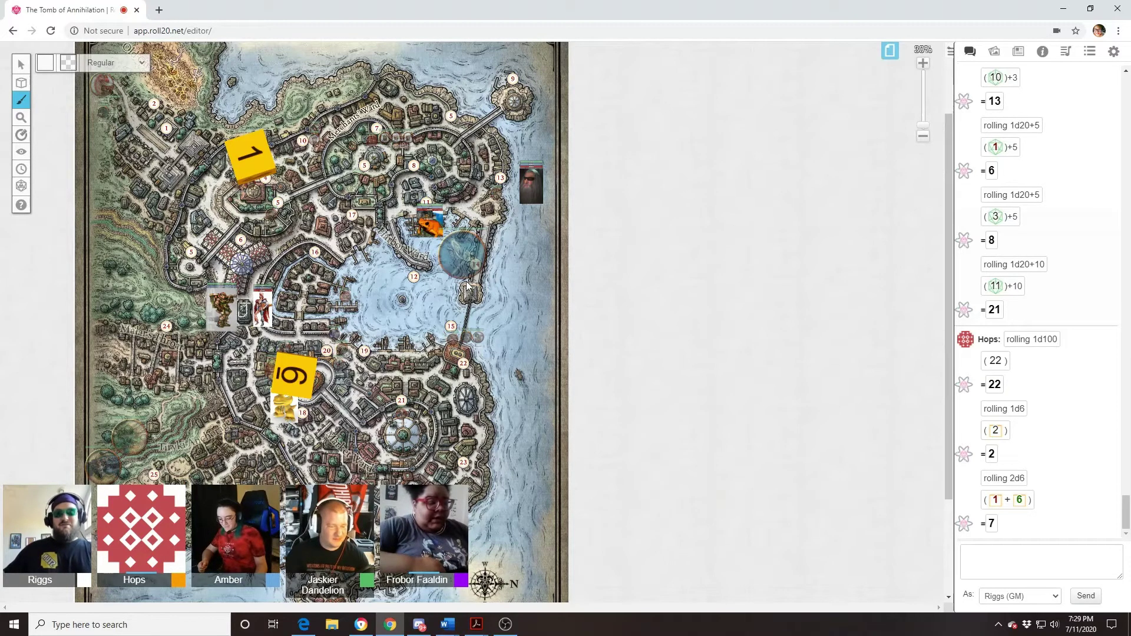
# Step: From the GM Info Overlay layer, move the dragon turtle token to the Token Layer
pyautogui.click(22, 83)
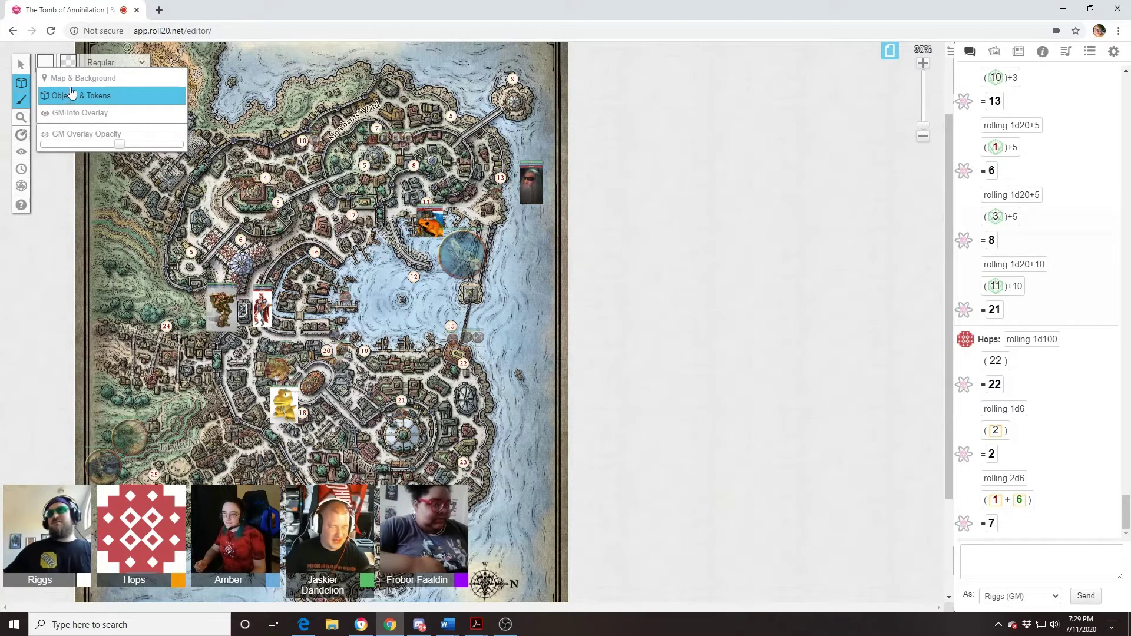
pyautogui.click(74, 113)
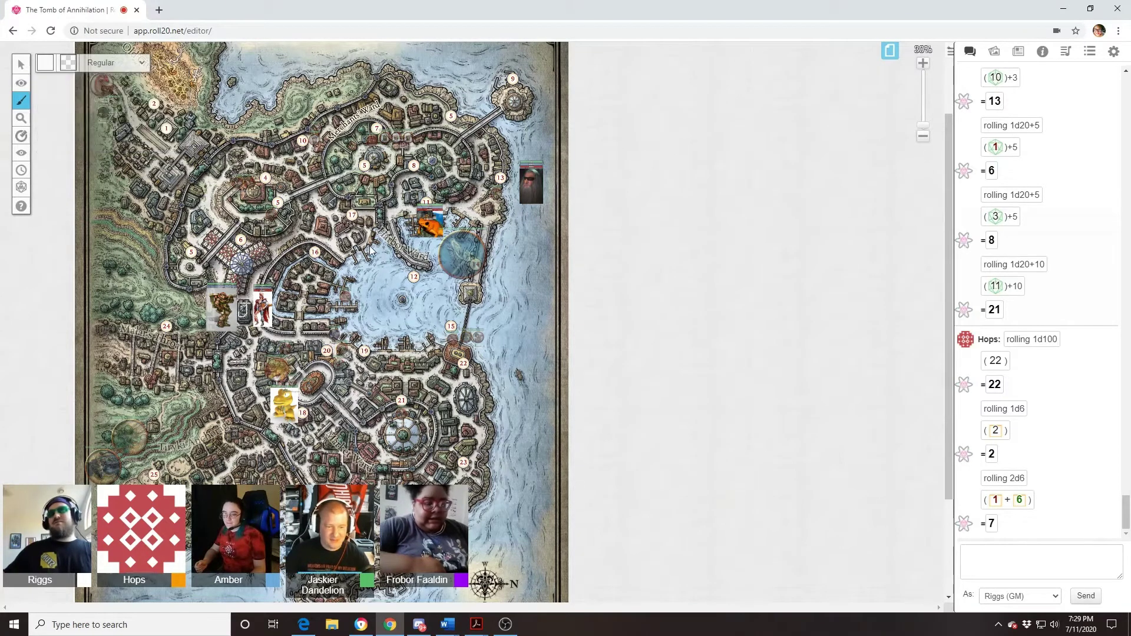
pyautogui.rightClick(456, 246)
pyautogui.moveTo(478, 241)
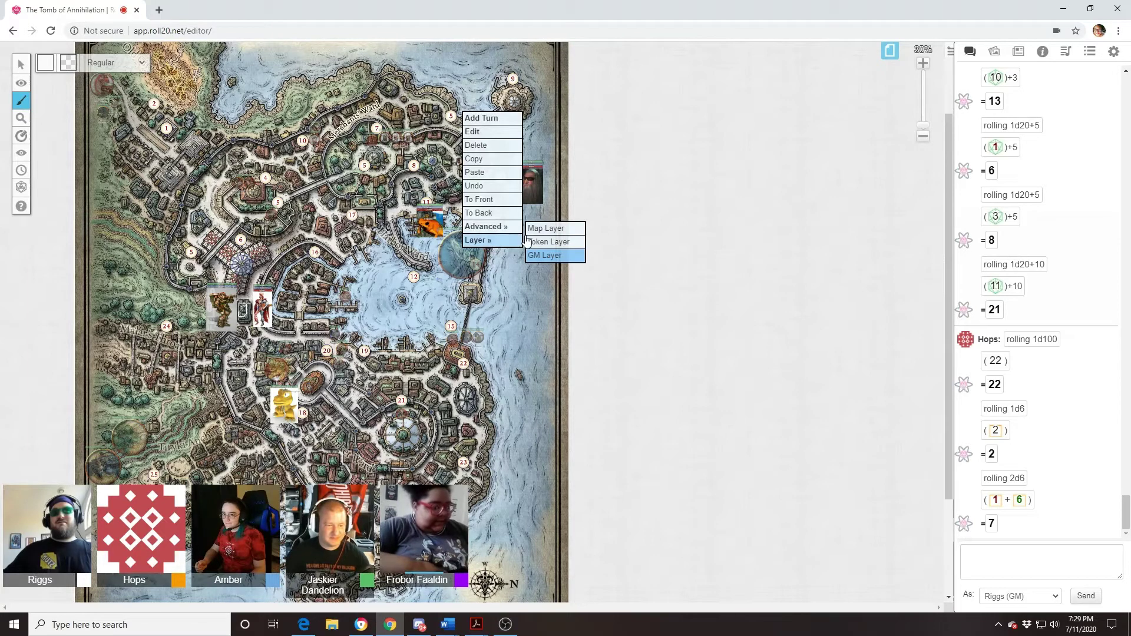
pyautogui.click(543, 232)
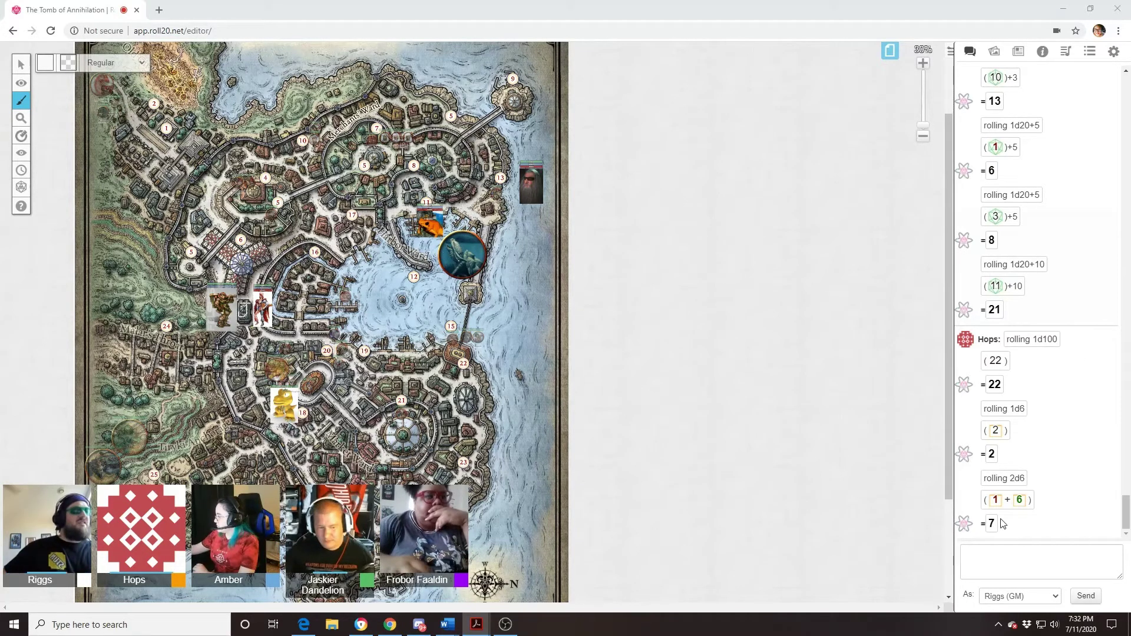
# Step: Send the /roll1d20+5 chat command, then roll a d20 from the quick dice panel
pyautogui.click(1004, 564)
pyautogui.write('/roll1d20+5')
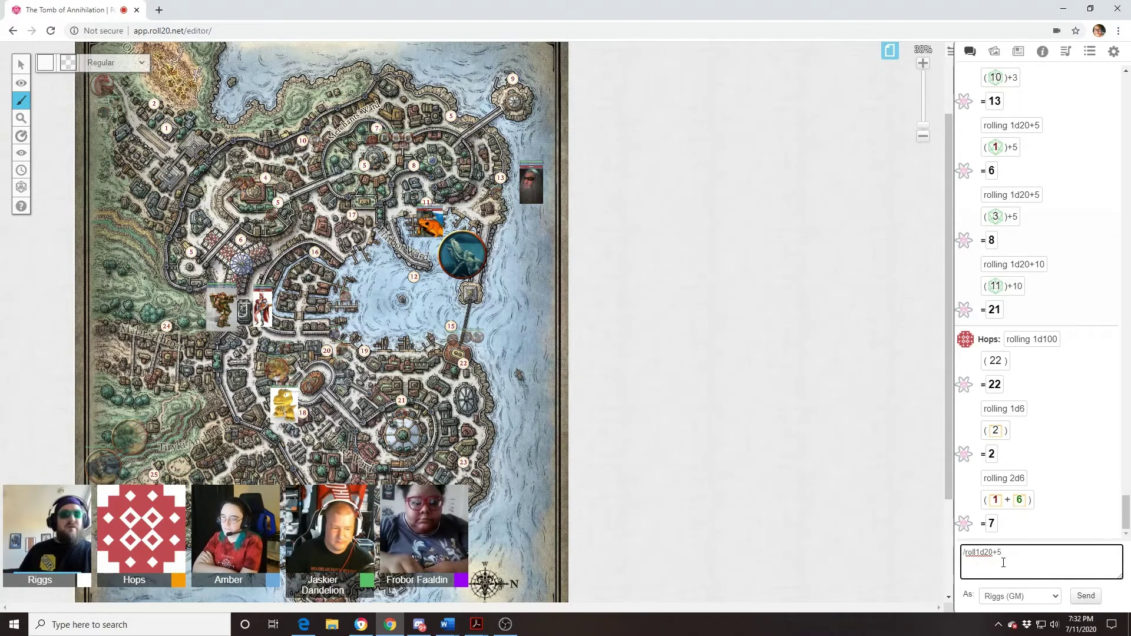
pyautogui.press('Return')
pyautogui.click(22, 188)
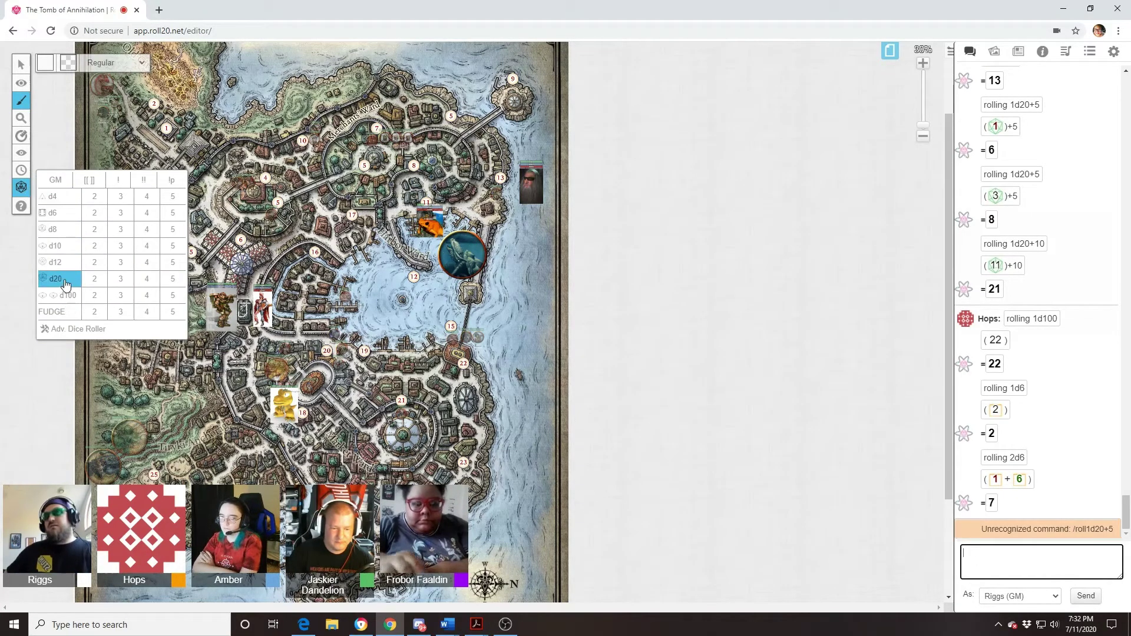
pyautogui.click(64, 281)
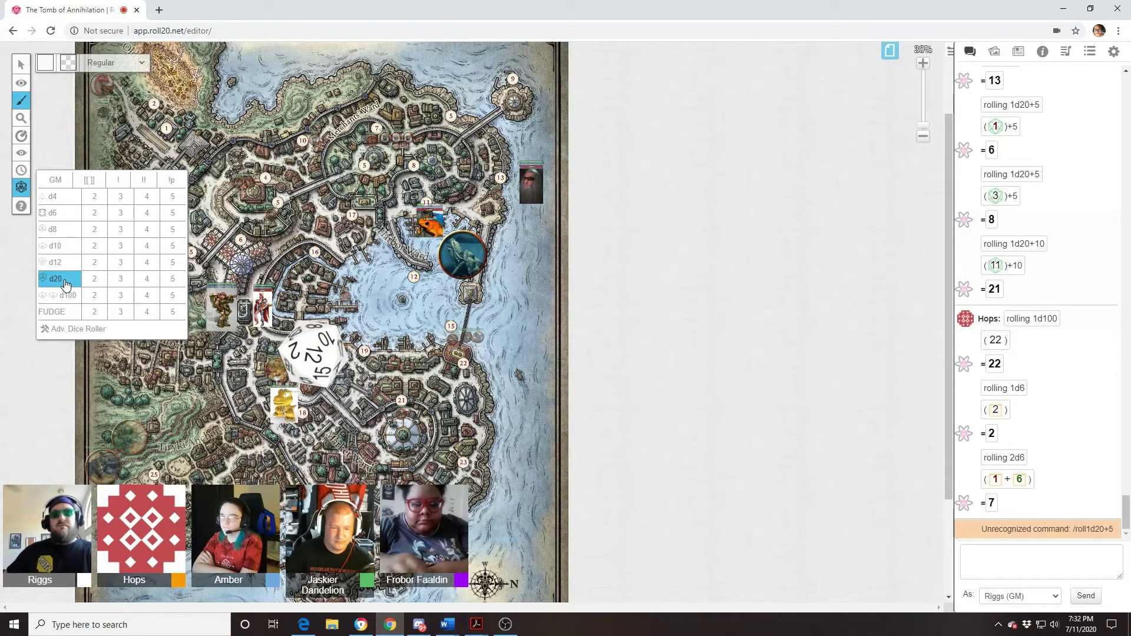